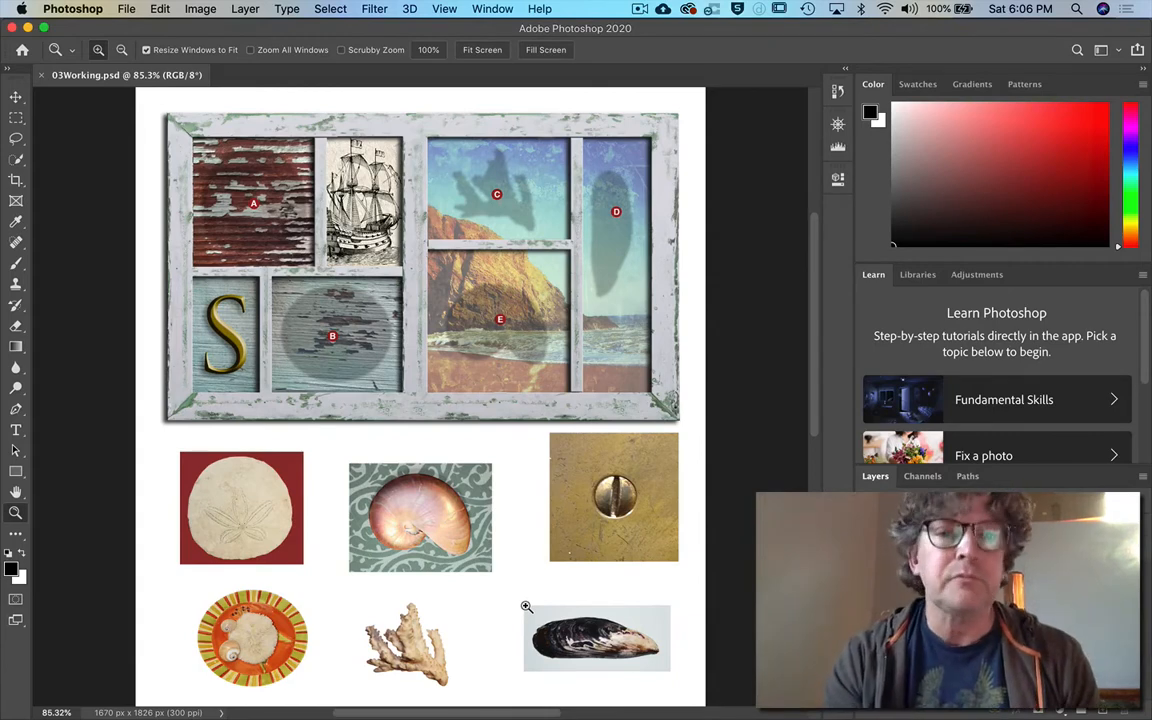
Use the Navigator to magnify the mussel shell image to about 669%.
{"action": "left_click", "coordinate": [500, 8]}
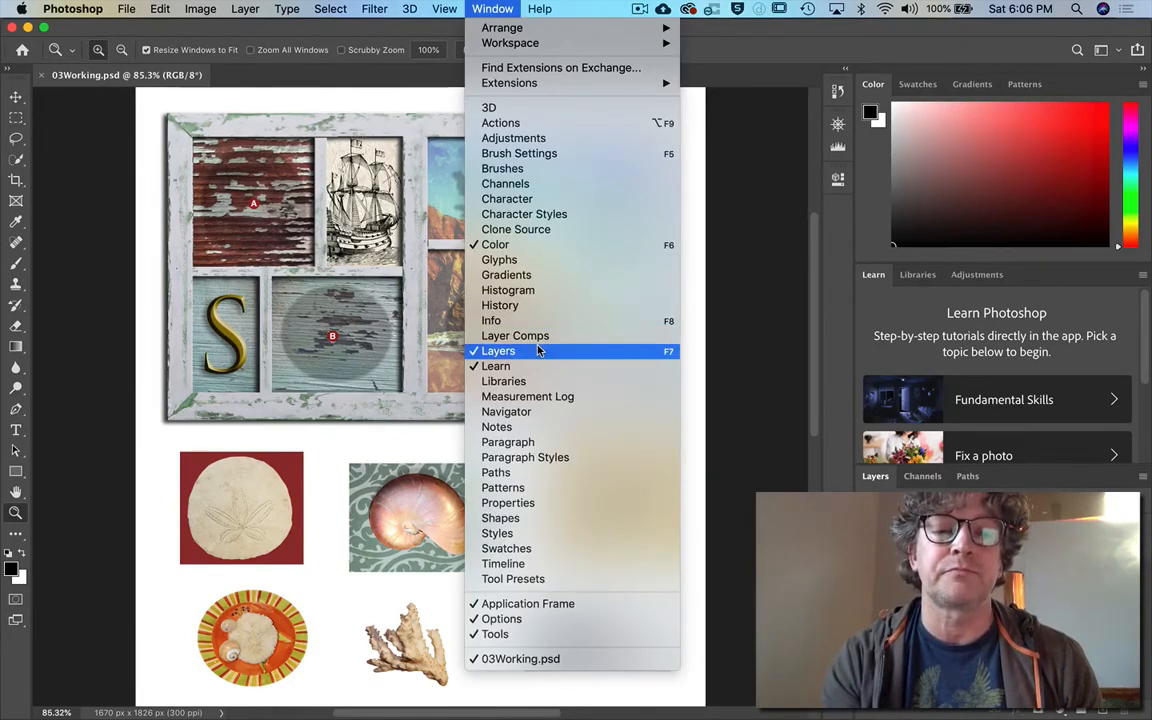
{"action": "left_click", "coordinate": [515, 411]}
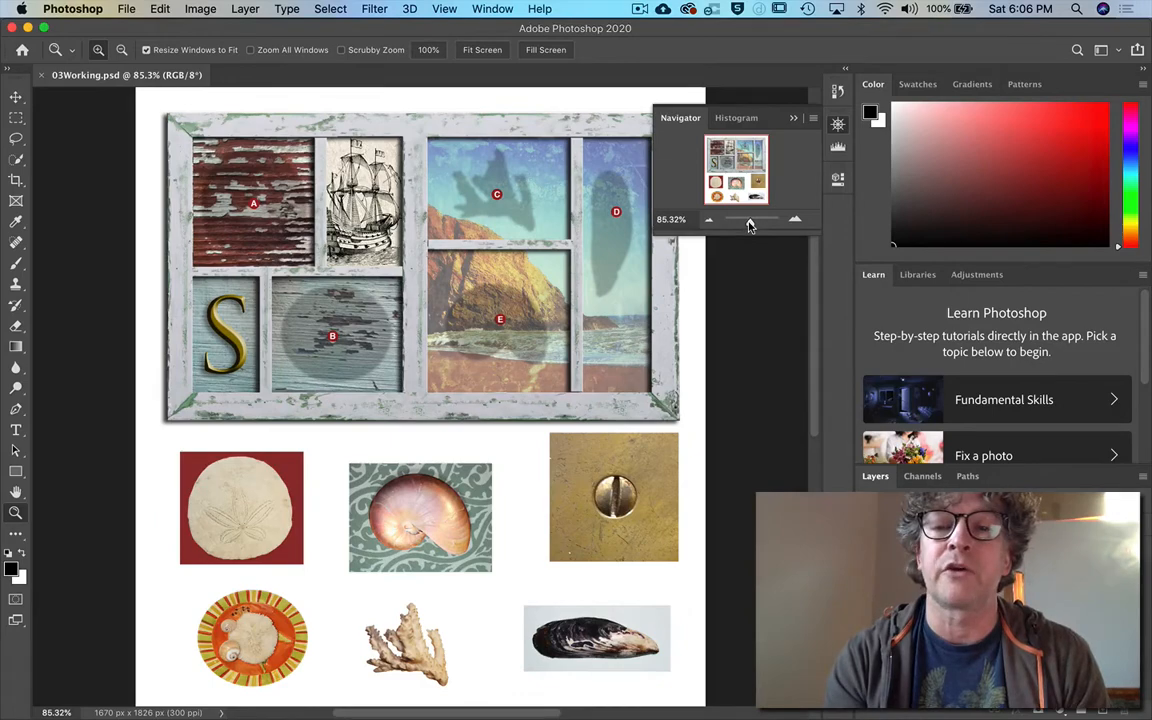
{"action": "left_click_drag", "start_coordinate": [750, 225], "coordinate": [757, 226]}
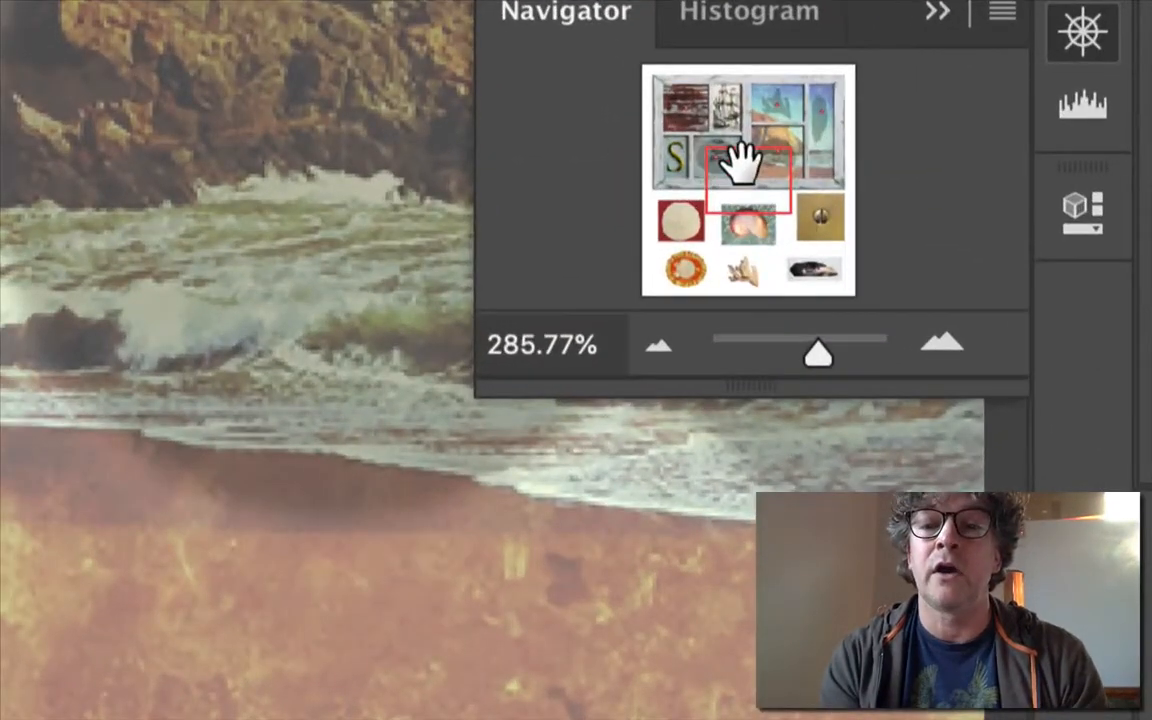
{"action": "left_click_drag", "start_coordinate": [733, 163], "coordinate": [802, 249]}
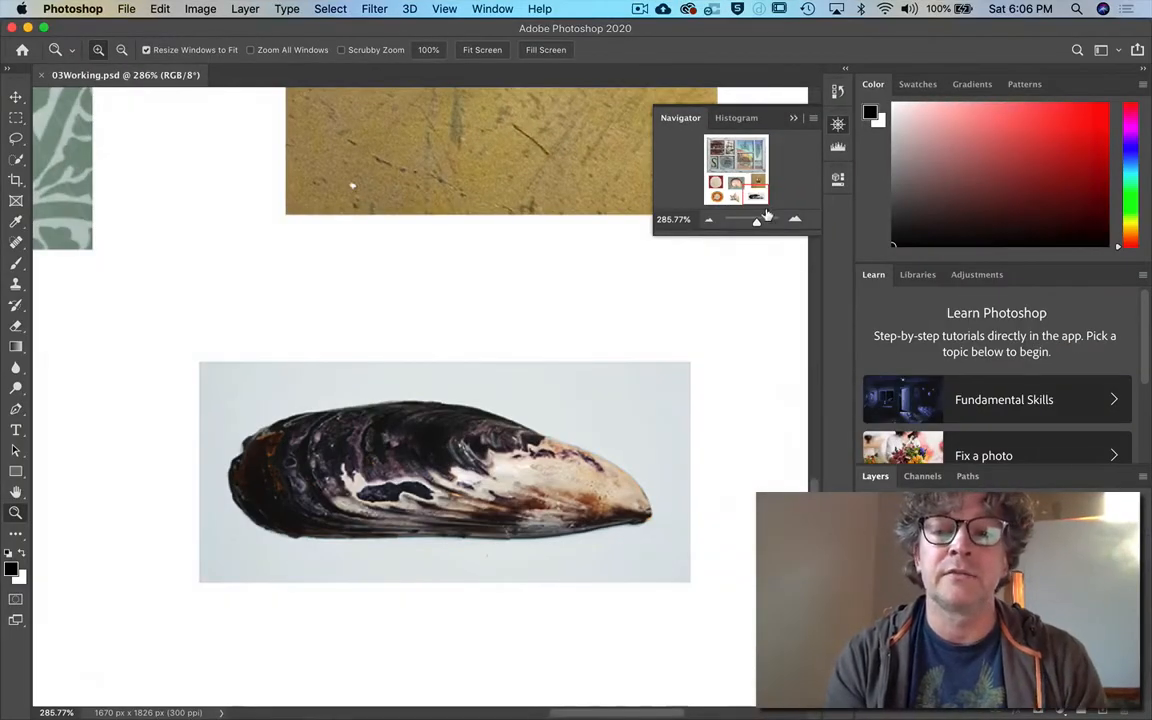
{"action": "left_click_drag", "start_coordinate": [757, 227], "coordinate": [760, 227]}
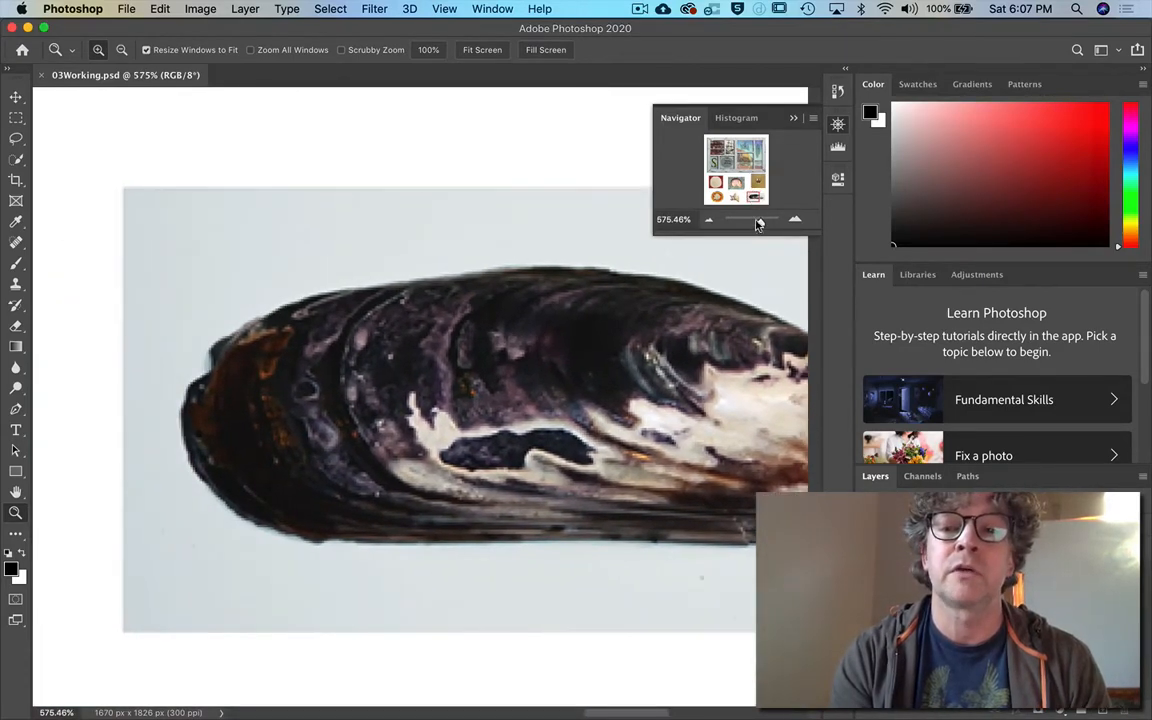
{"action": "left_click_drag", "start_coordinate": [760, 227], "coordinate": [763, 227]}
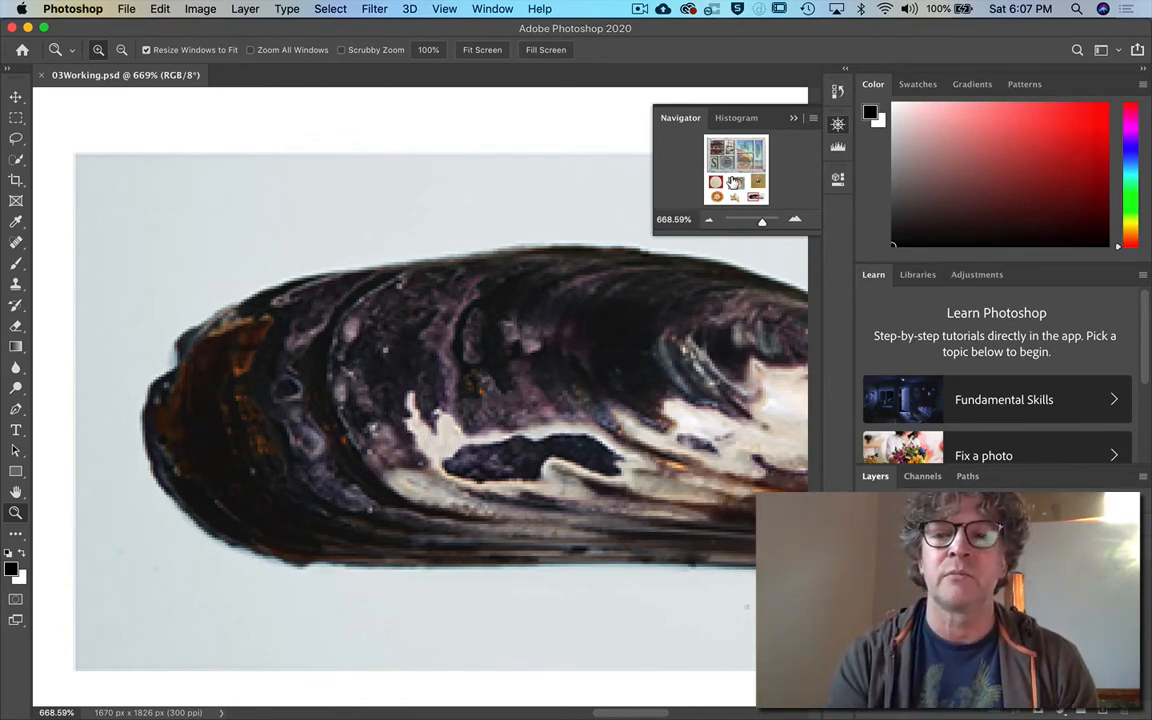
{"action": "left_click", "coordinate": [838, 124]}
Trace the mussel shell's upper edge with the Lasso tool, from the blunt dark end to the pointed tip.
{"action": "key", "text": "l"}
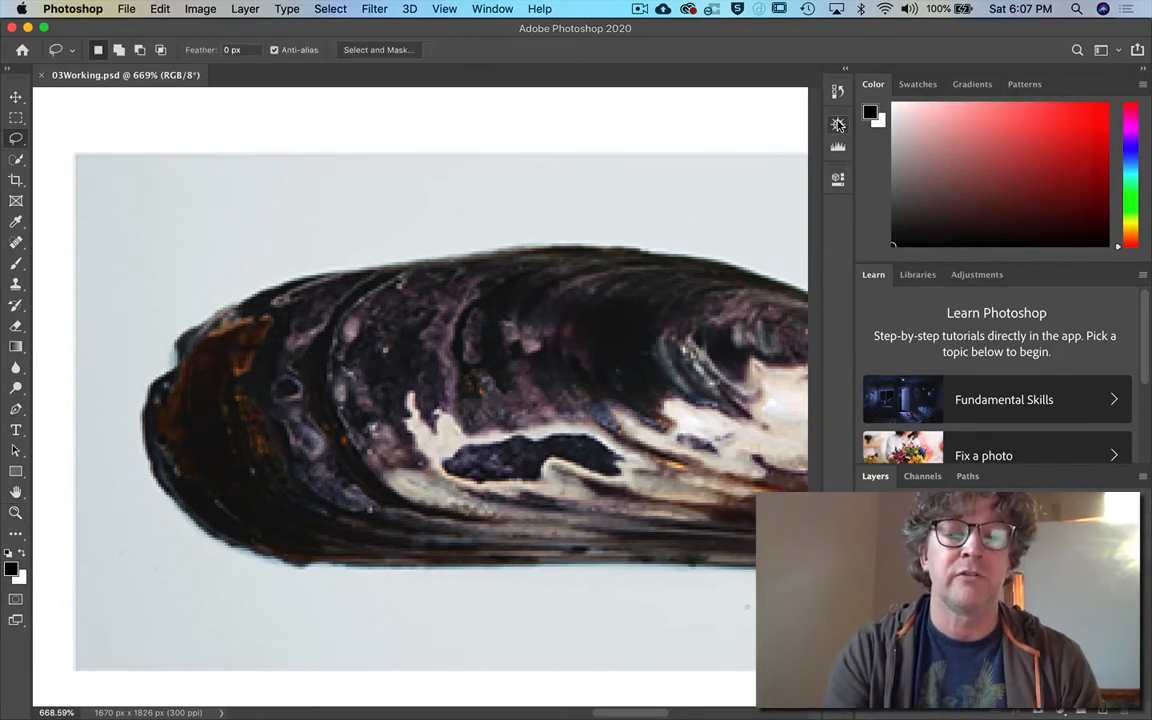
{"action": "left_click", "coordinate": [14, 140]}
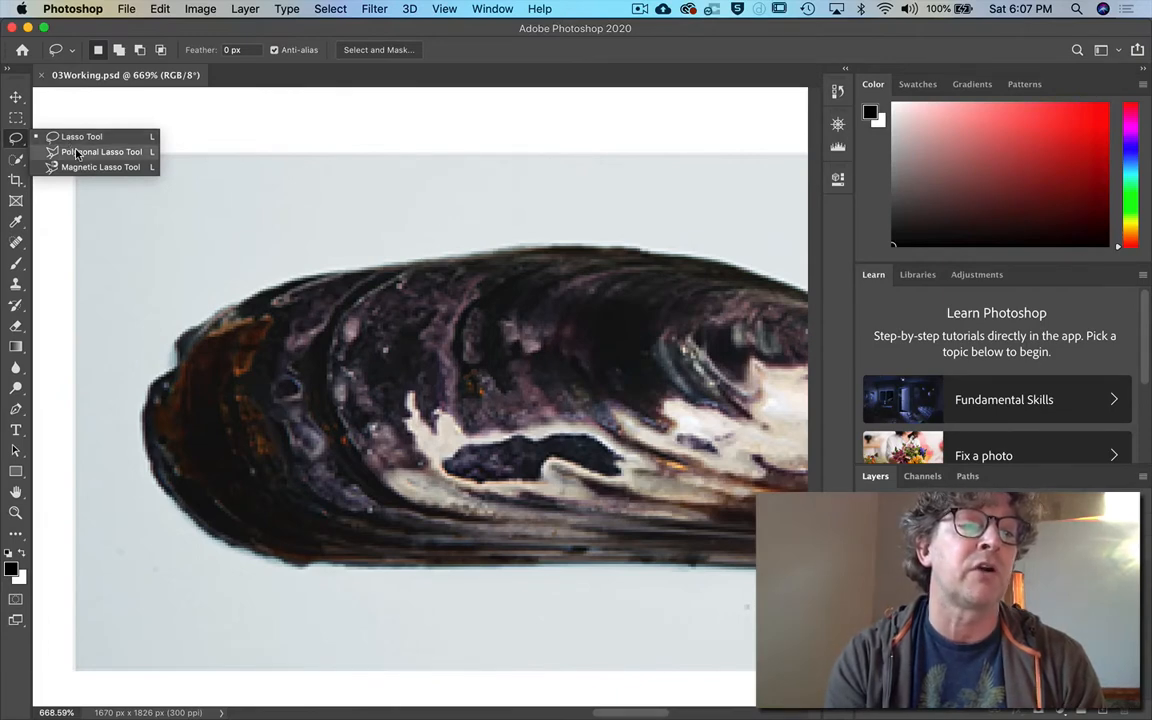
{"action": "left_click", "coordinate": [17, 140]}
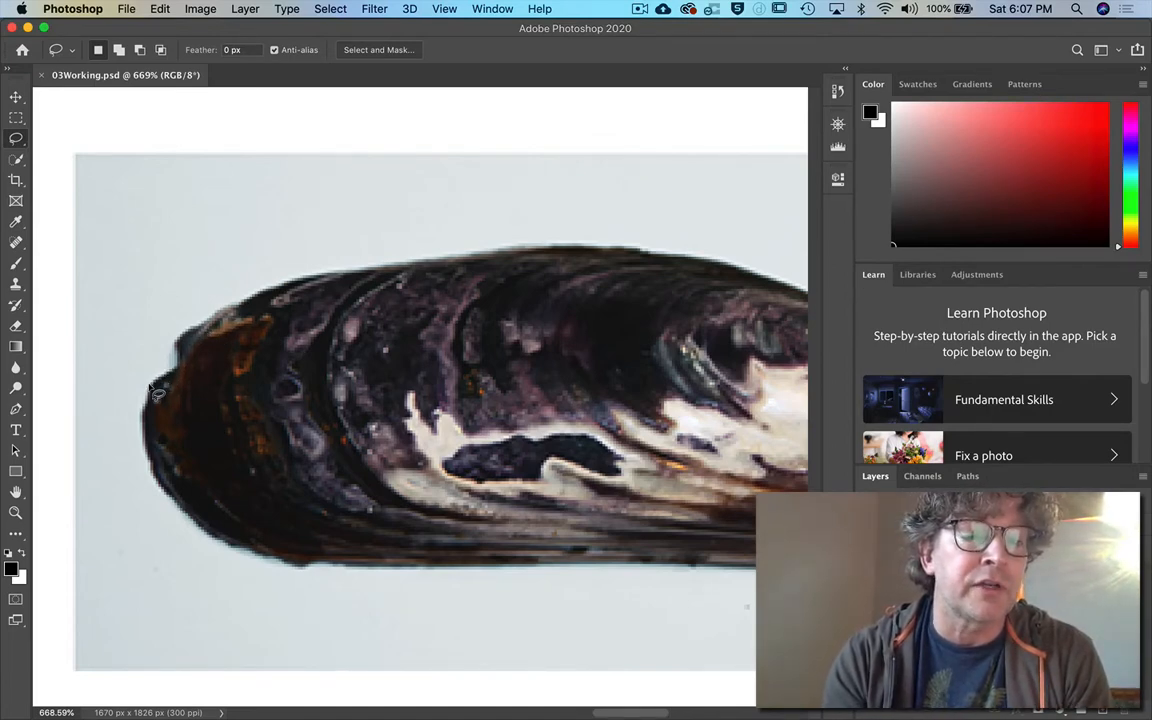
{"action": "mouse_move", "coordinate": [152, 387]}
{"action": "left_mouse_down"}
{"action": "mouse_move", "coordinate": [178, 373]}
{"action": "mouse_move", "coordinate": [182, 341]}
{"action": "mouse_move", "coordinate": [228, 311]}
{"action": "mouse_move", "coordinate": [368, 275]}
{"action": "left_mouse_up"}
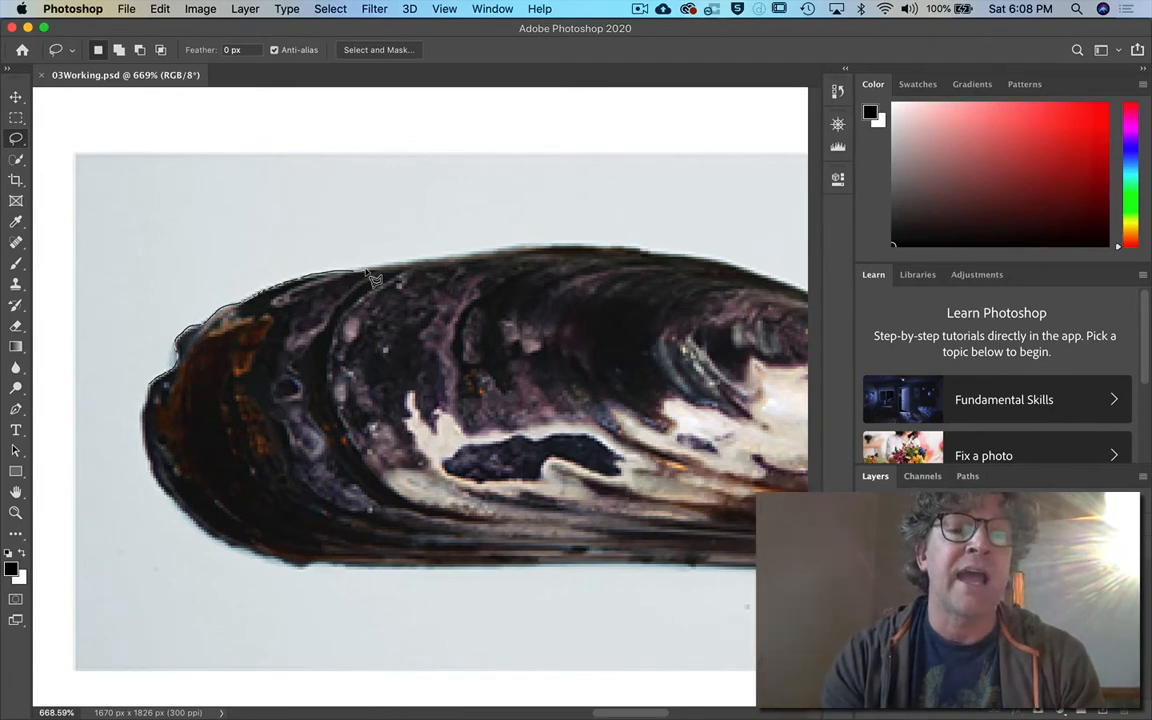
{"action": "left_click_drag", "start_coordinate": [373, 280], "coordinate": [512, 260]}
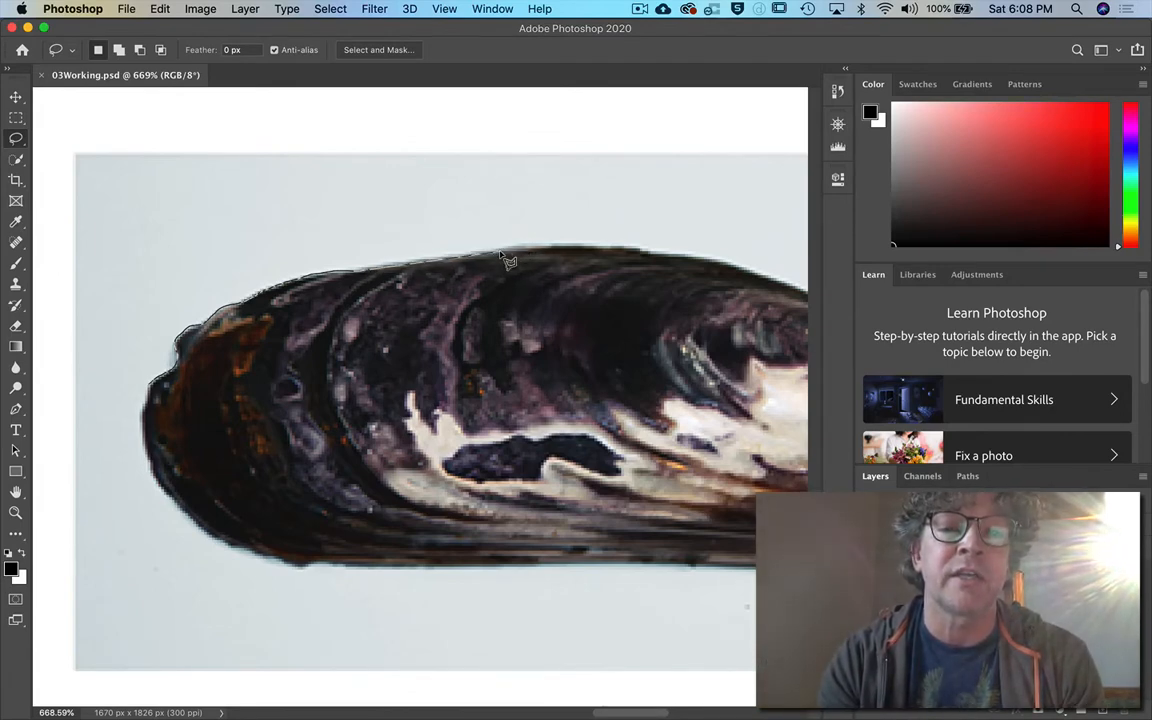
{"action": "left_click_drag", "start_coordinate": [507, 260], "coordinate": [635, 255]}
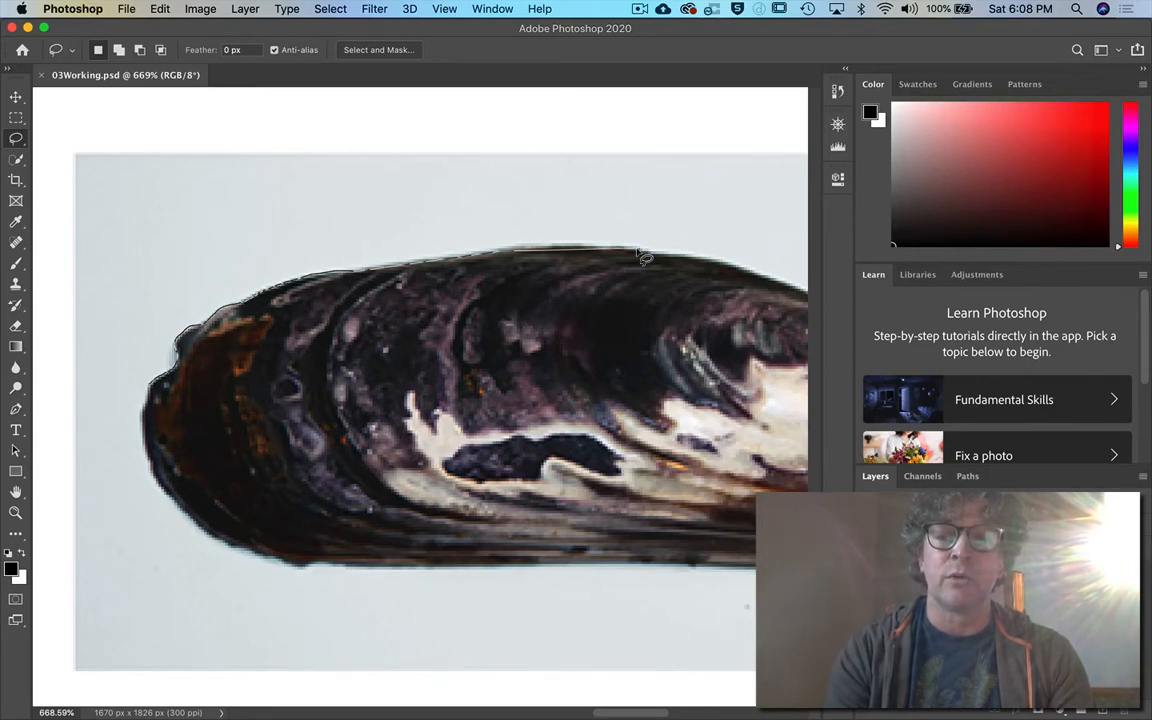
{"action": "left_click_drag", "start_coordinate": [645, 257], "coordinate": [790, 288]}
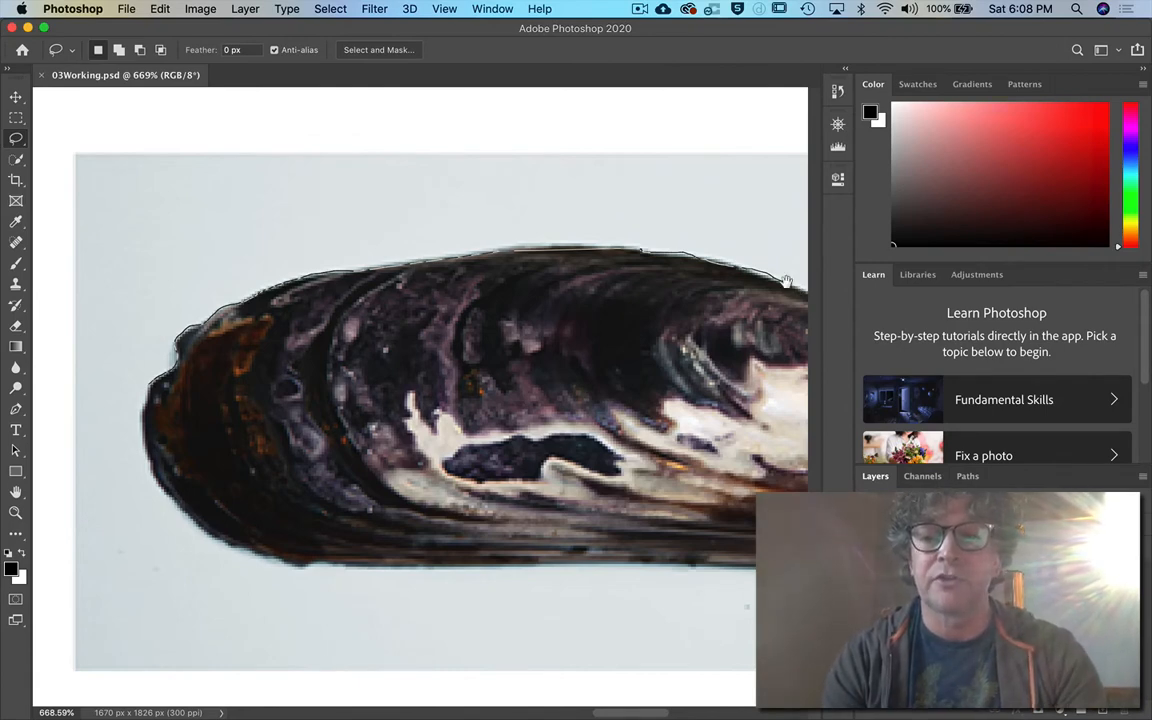
{"action": "mouse_move", "coordinate": [786, 281]}
{"action": "left_mouse_down"}
{"action": "mouse_move", "coordinate": [553, 278]}
{"action": "mouse_move", "coordinate": [414, 298]}
{"action": "left_mouse_up"}
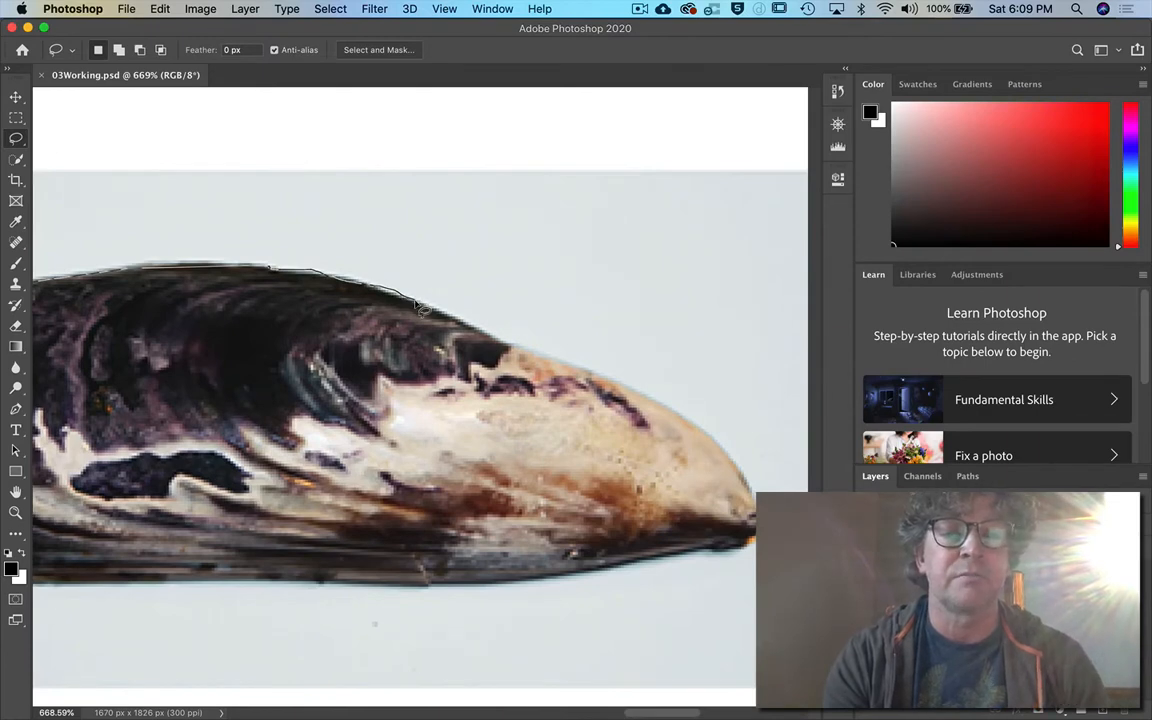
{"action": "left_click_drag", "start_coordinate": [418, 304], "coordinate": [520, 352]}
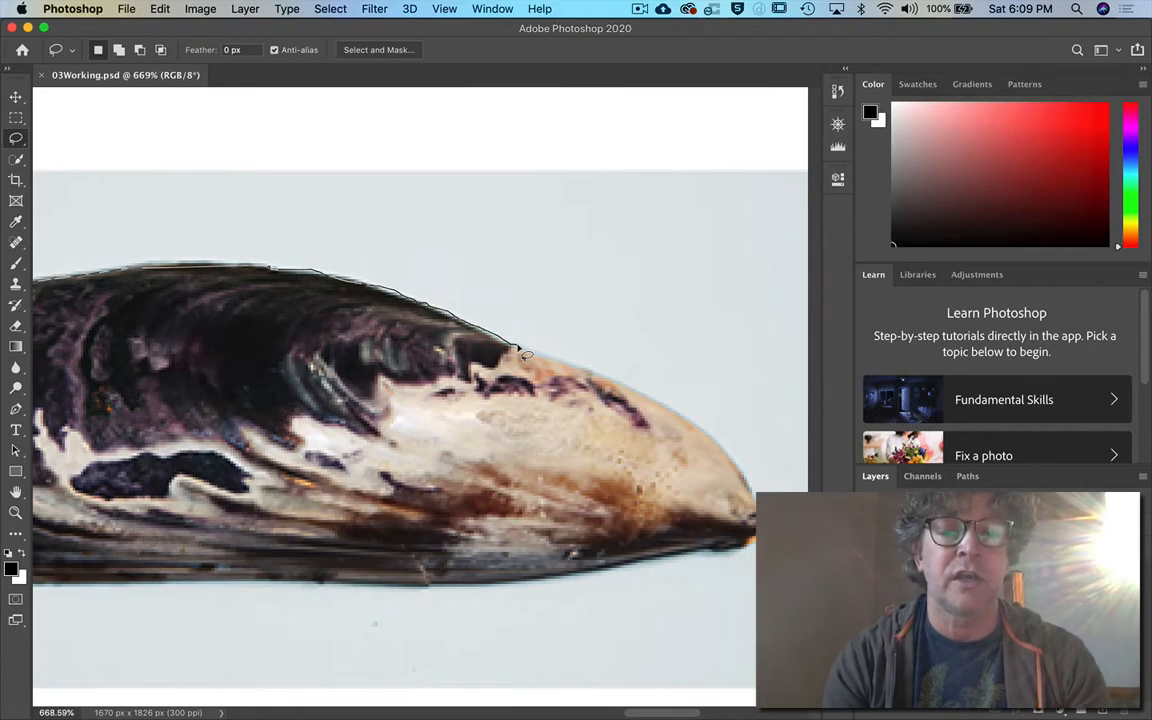
{"action": "mouse_move", "coordinate": [522, 352]}
{"action": "left_mouse_down"}
{"action": "mouse_move", "coordinate": [642, 380]}
{"action": "mouse_move", "coordinate": [716, 439]}
{"action": "mouse_move", "coordinate": [767, 522]}
{"action": "left_mouse_up"}
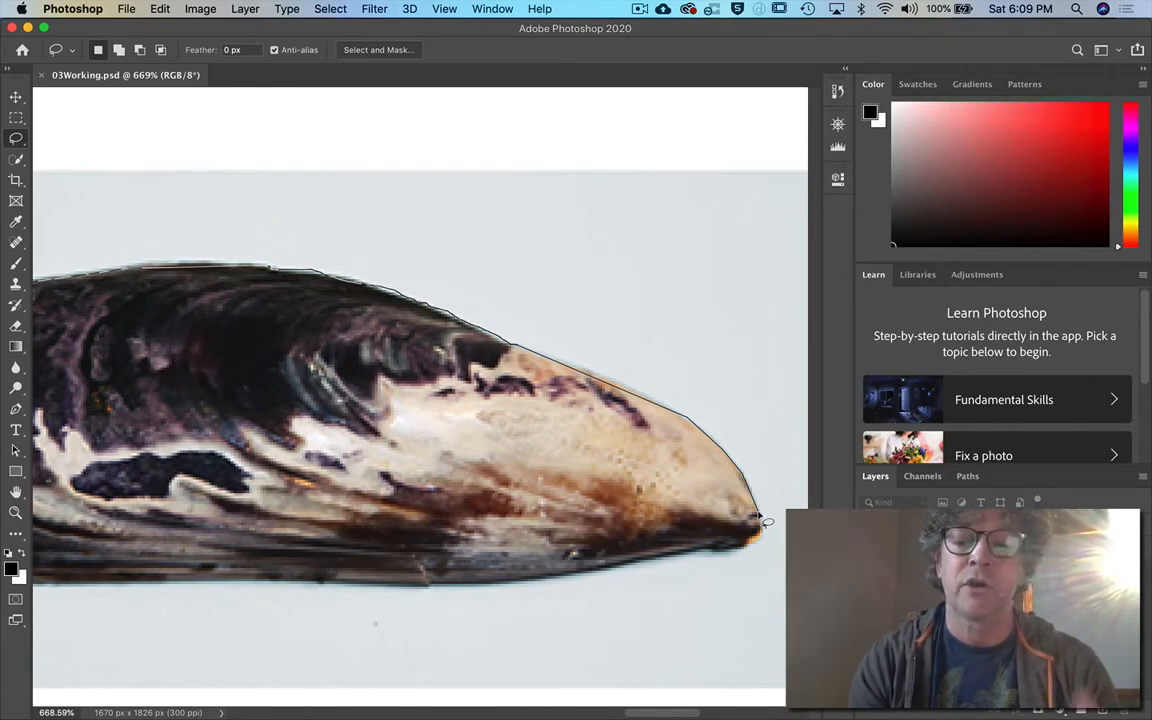
Continue the lasso outline along the shell's lower edge back to the starting point and close the selection.
{"action": "mouse_move", "coordinate": [759, 515]}
{"action": "left_mouse_down"}
{"action": "mouse_move", "coordinate": [727, 553]}
{"action": "mouse_move", "coordinate": [667, 557]}
{"action": "left_mouse_up"}
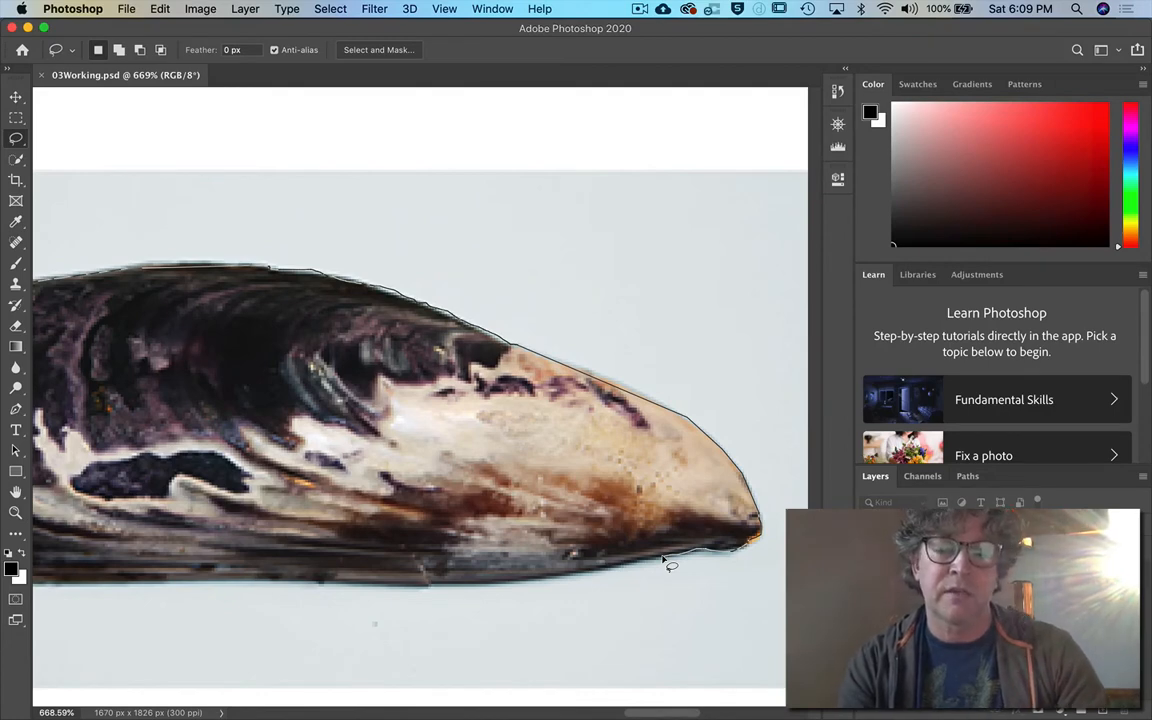
{"action": "mouse_move", "coordinate": [665, 559]}
{"action": "left_mouse_down"}
{"action": "mouse_move", "coordinate": [561, 578]}
{"action": "mouse_move", "coordinate": [471, 574]}
{"action": "mouse_move", "coordinate": [462, 585]}
{"action": "mouse_move", "coordinate": [498, 588]}
{"action": "mouse_move", "coordinate": [126, 571]}
{"action": "mouse_move", "coordinate": [55, 595]}
{"action": "left_mouse_up"}
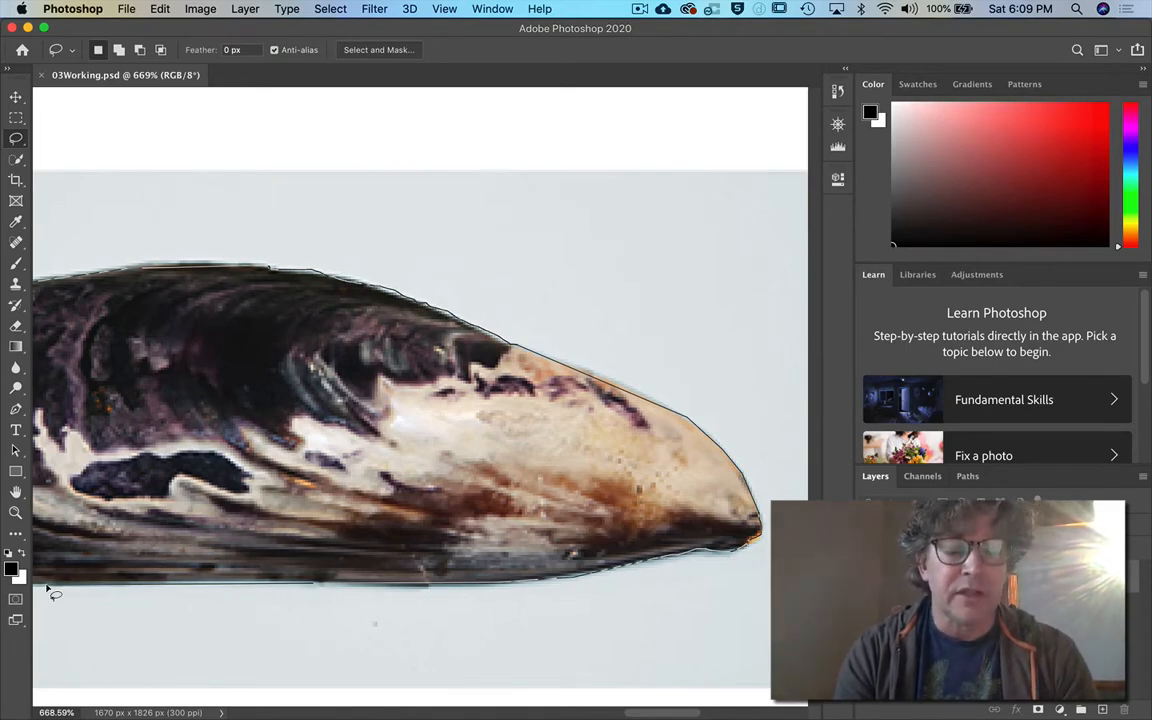
{"action": "left_click_drag", "start_coordinate": [50, 588], "coordinate": [406, 565]}
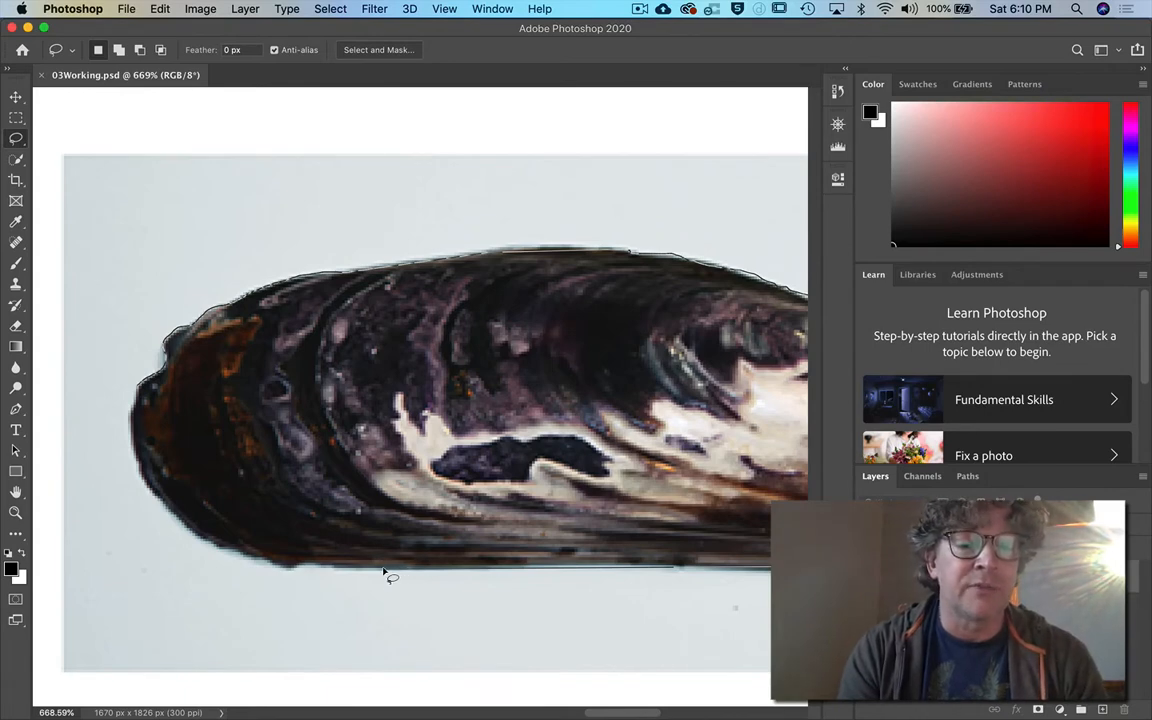
{"action": "mouse_move", "coordinate": [343, 571]}
{"action": "left_mouse_down"}
{"action": "mouse_move", "coordinate": [283, 572]}
{"action": "mouse_move", "coordinate": [247, 560]}
{"action": "mouse_move", "coordinate": [147, 489]}
{"action": "left_mouse_up"}
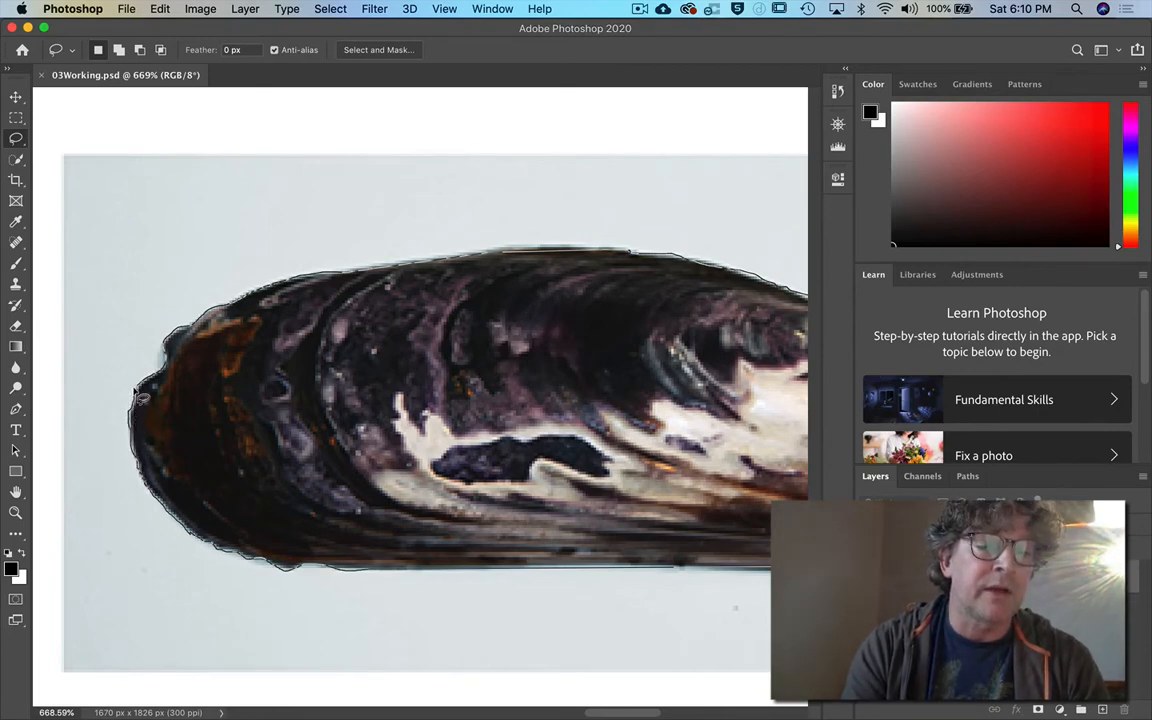
{"action": "left_click_drag", "start_coordinate": [145, 395], "coordinate": [145, 396]}
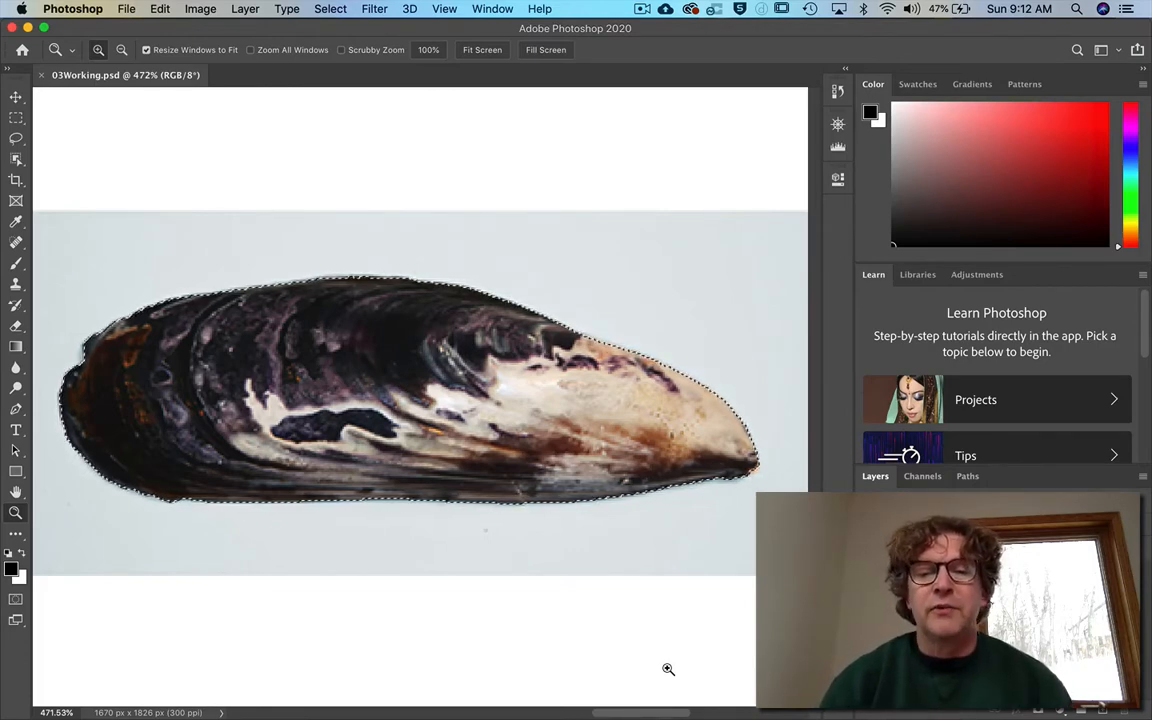
Move the selected mussel shell onto silhouette D in the window frame and turn on Show Transform Controls.
{"action": "left_click", "coordinate": [444, 10]}
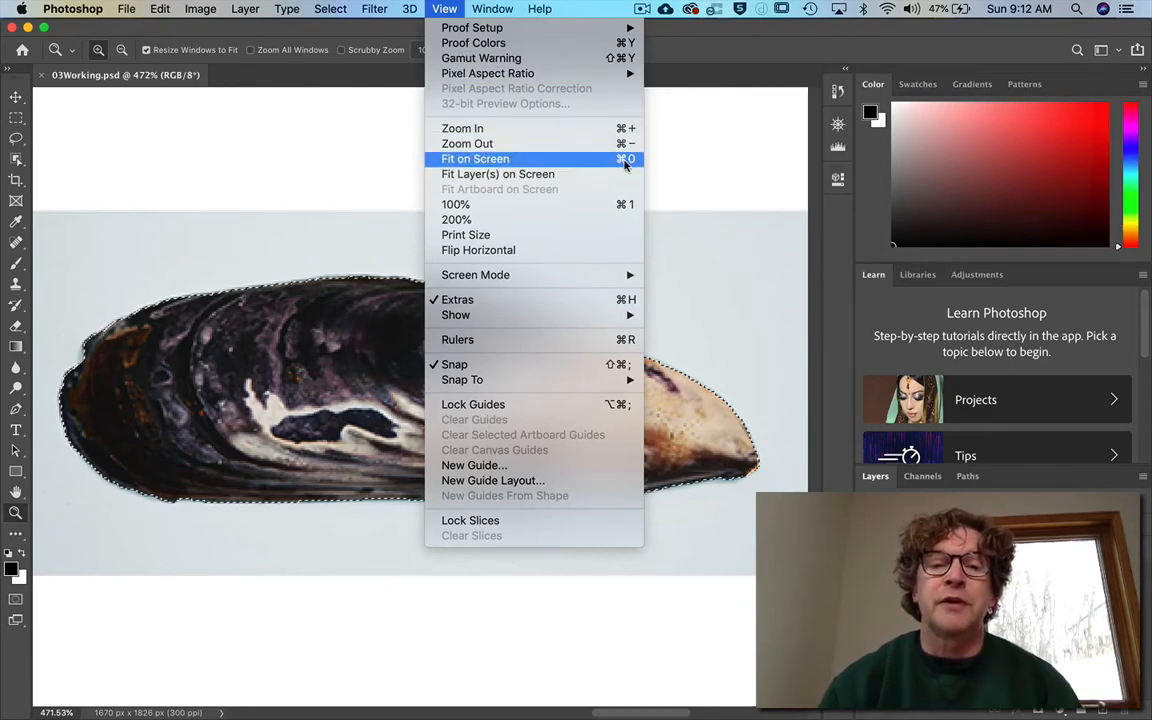
{"action": "left_click", "coordinate": [494, 160]}
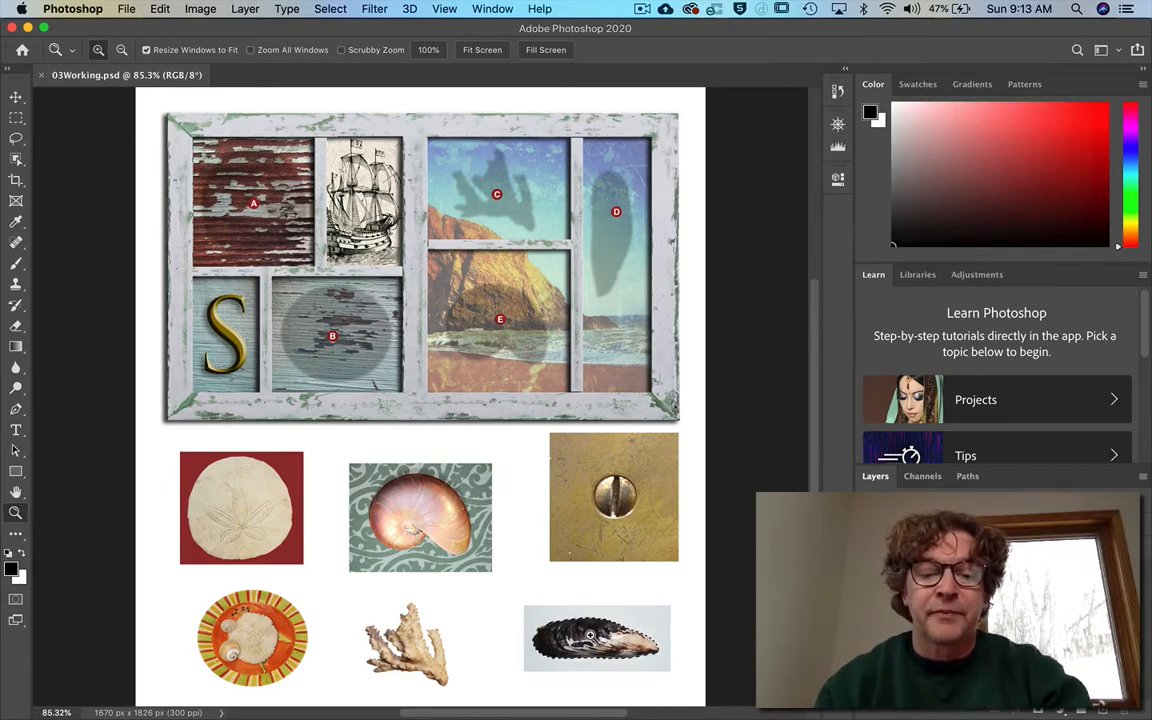
{"action": "key", "text": "v"}
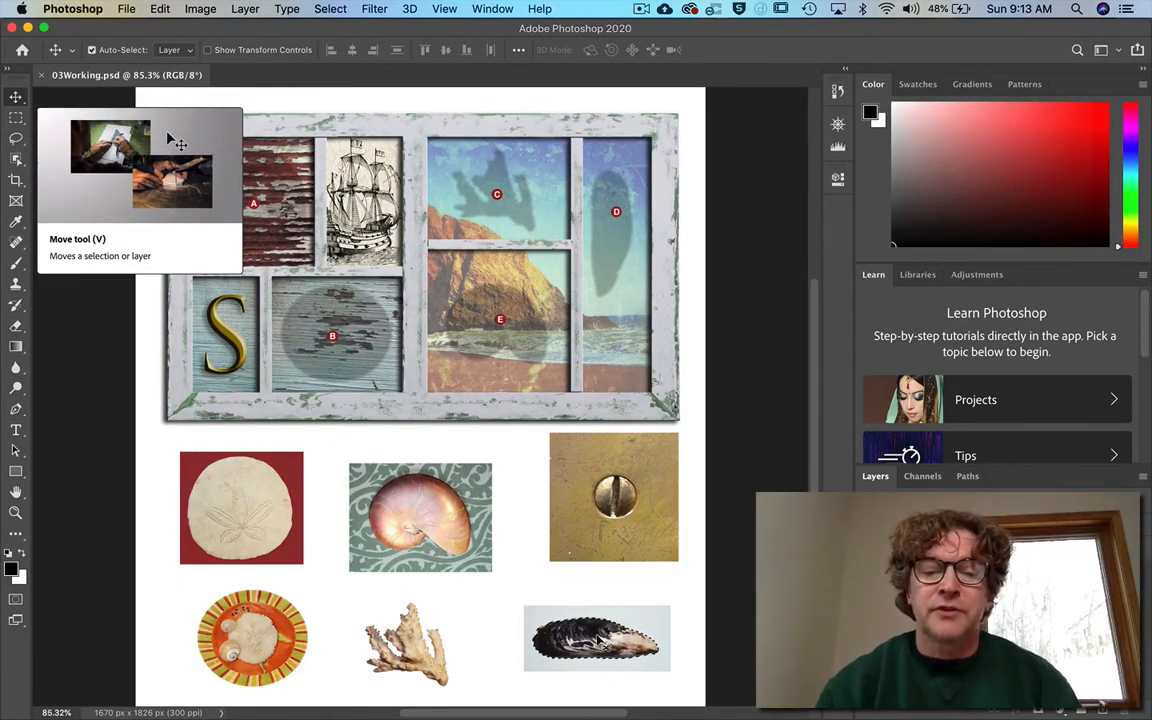
{"action": "left_click_drag", "start_coordinate": [598, 640], "coordinate": [610, 268]}
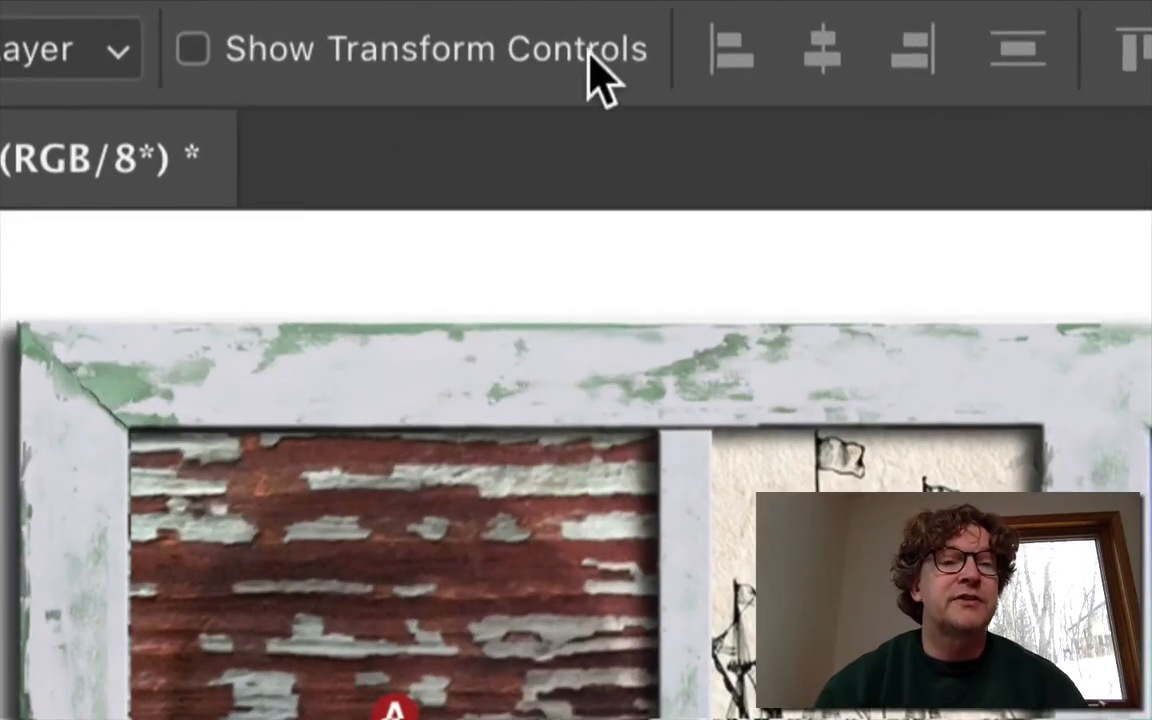
{"action": "left_click", "coordinate": [193, 50]}
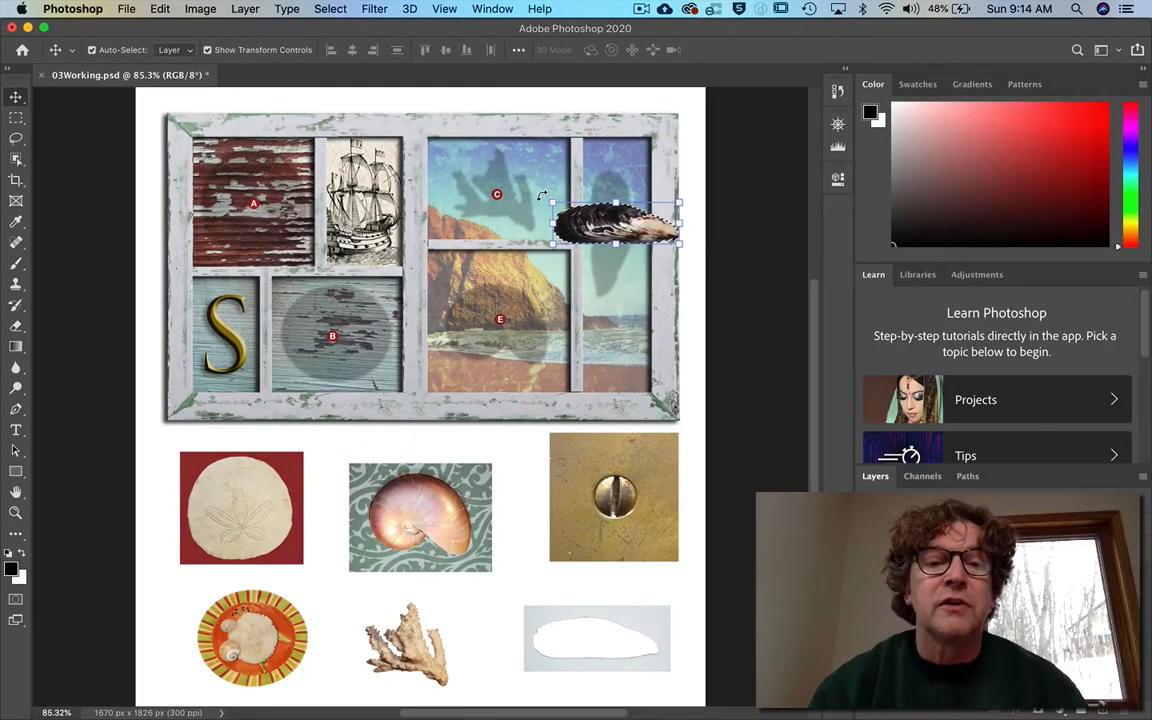
Rotate the mussel shell about 91.18° with Free Transform and position it over silhouette D.
{"action": "key", "text": "super+t"}
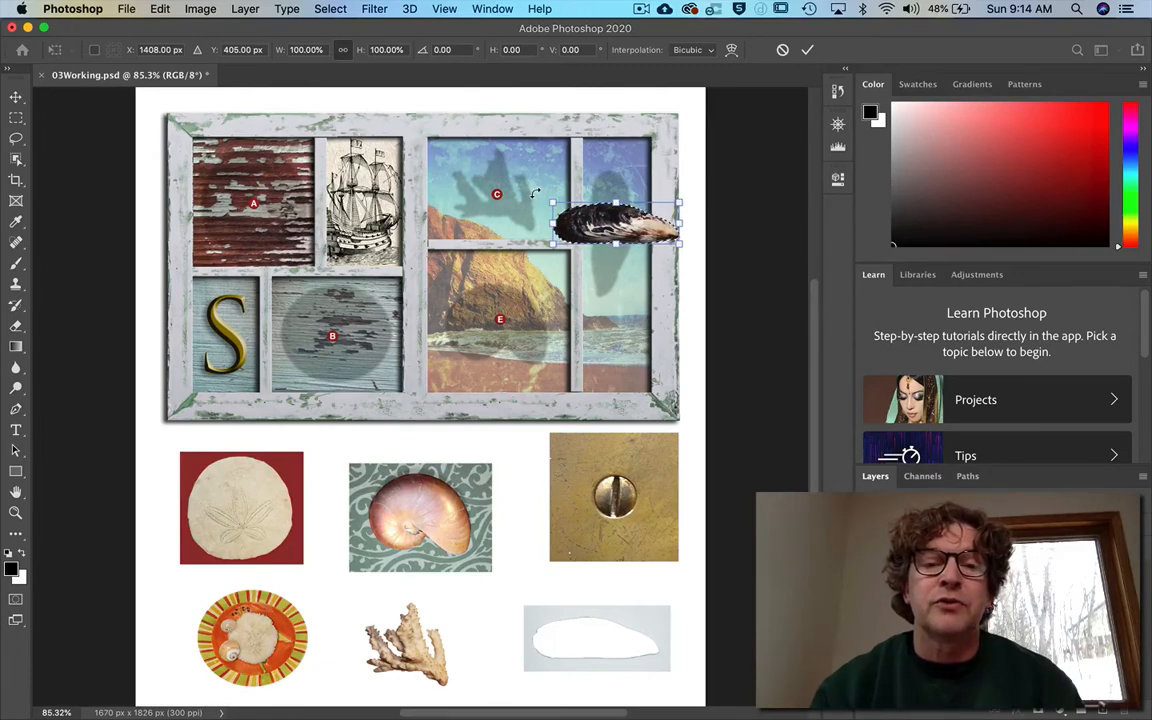
{"action": "left_click_drag", "start_coordinate": [535, 192], "coordinate": [568, 178]}
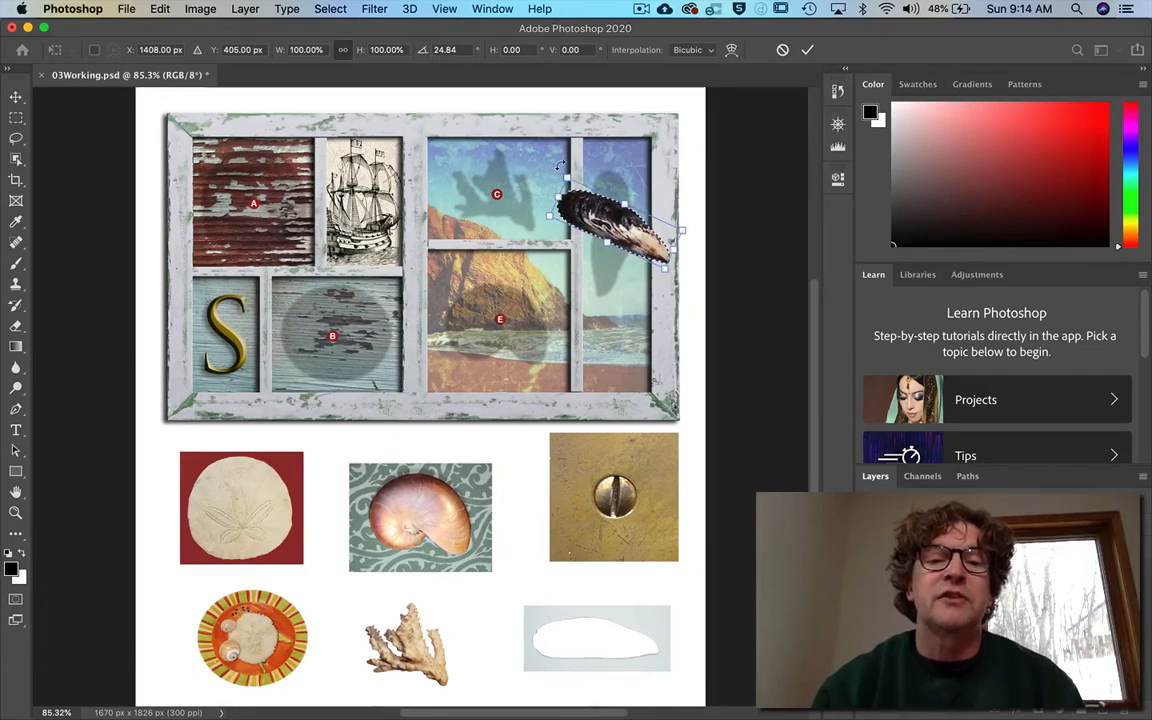
{"action": "left_click_drag", "start_coordinate": [561, 165], "coordinate": [639, 168]}
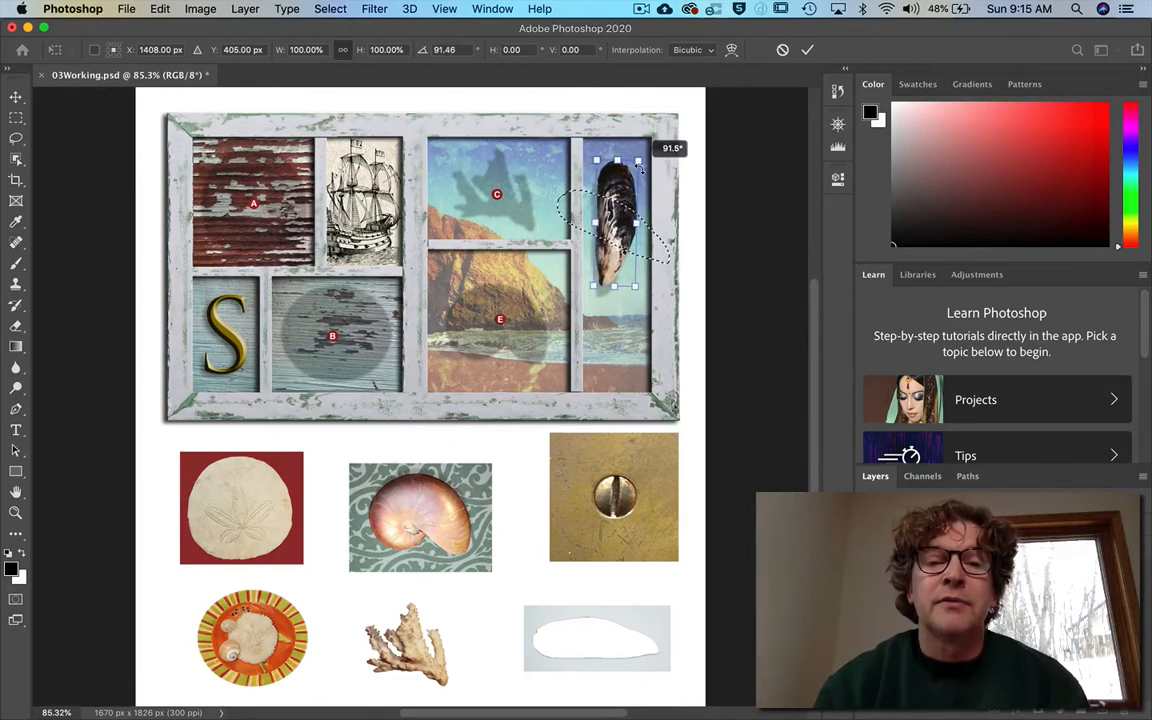
{"action": "left_click_drag", "start_coordinate": [641, 168], "coordinate": [612, 190]}
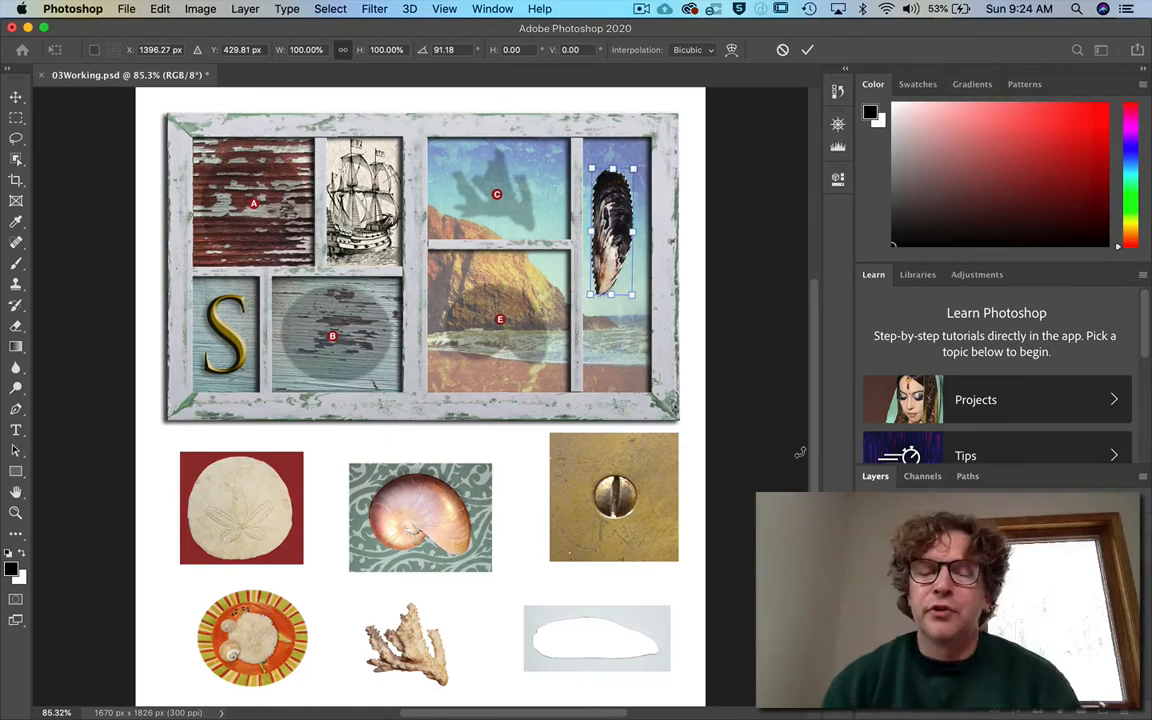
Hide the selection edges around the mussel shell.
{"action": "left_click", "coordinate": [446, 9]}
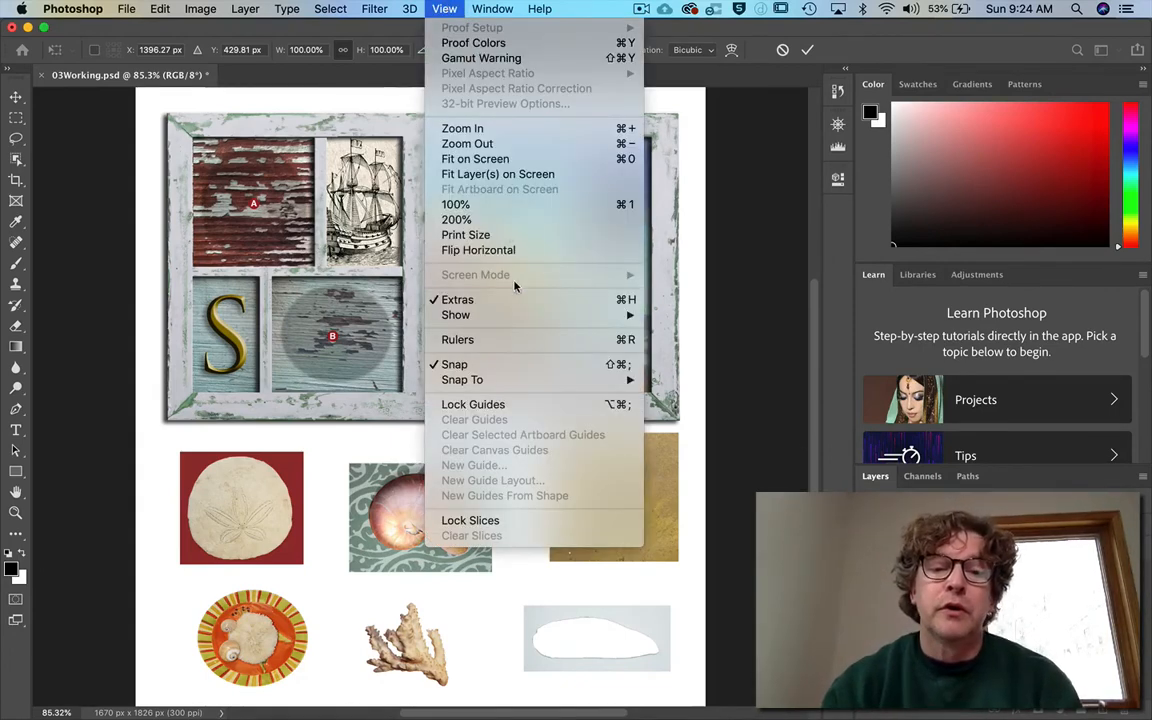
{"action": "mouse_move", "coordinate": [495, 317]}
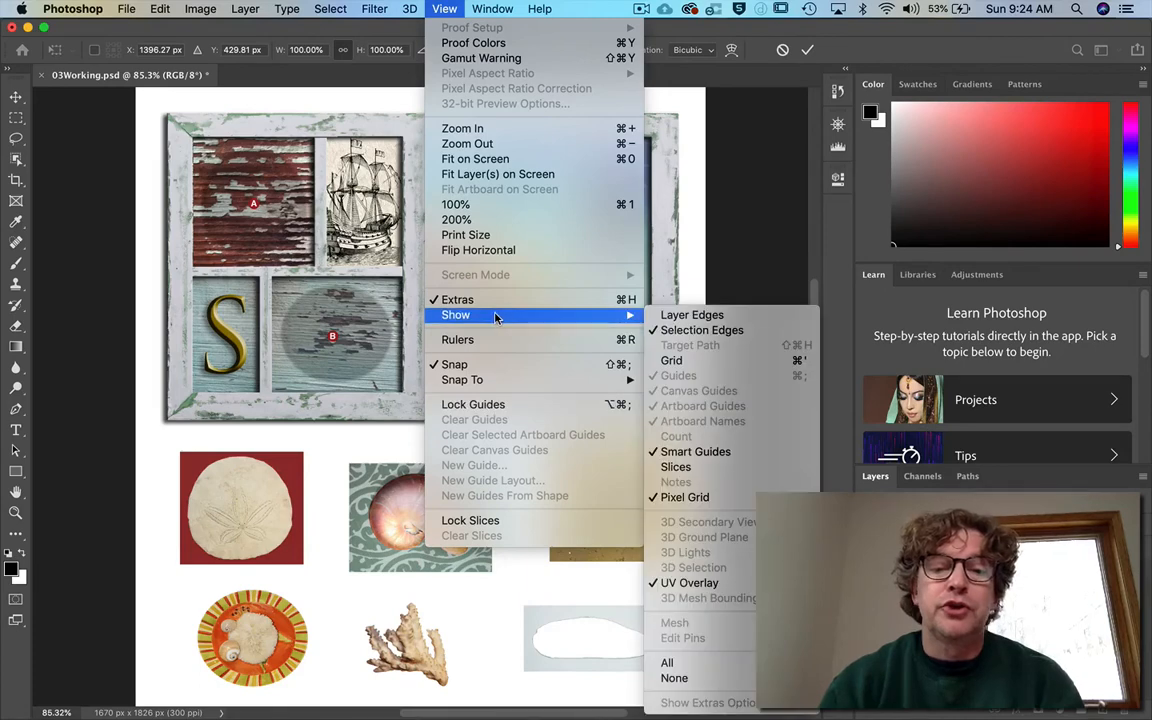
{"action": "left_click", "coordinate": [692, 337]}
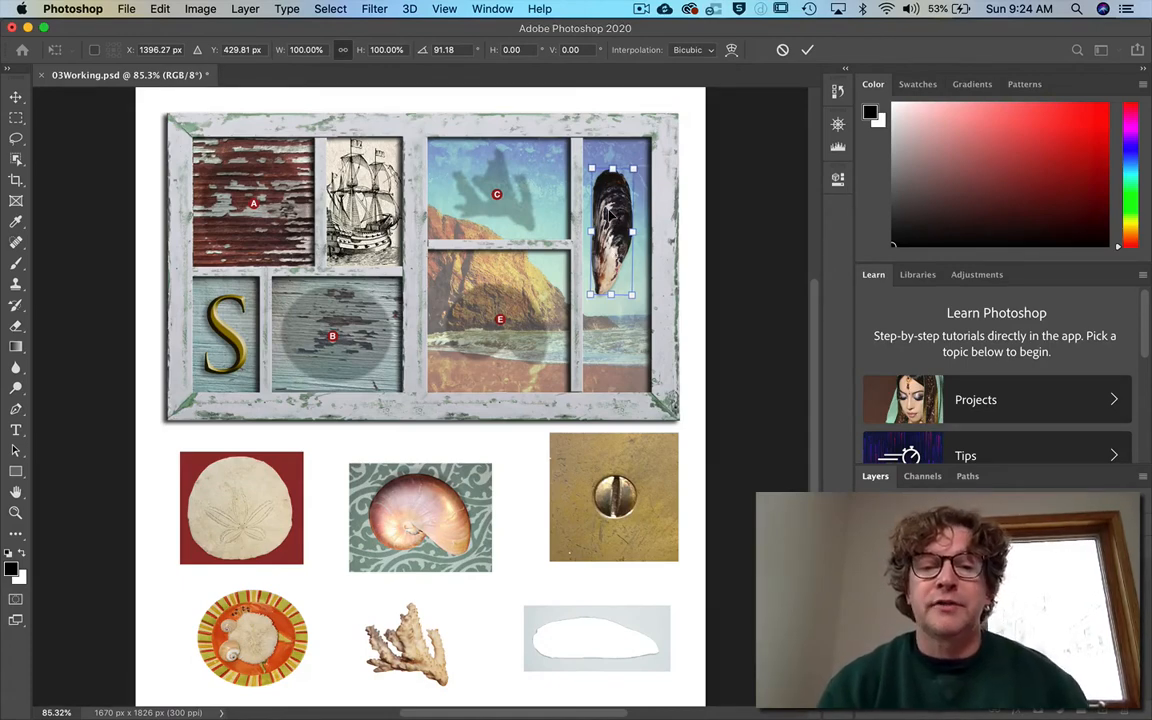
Show the selection edges again and commit the mussel shell's transformation.
{"action": "left_click", "coordinate": [448, 8]}
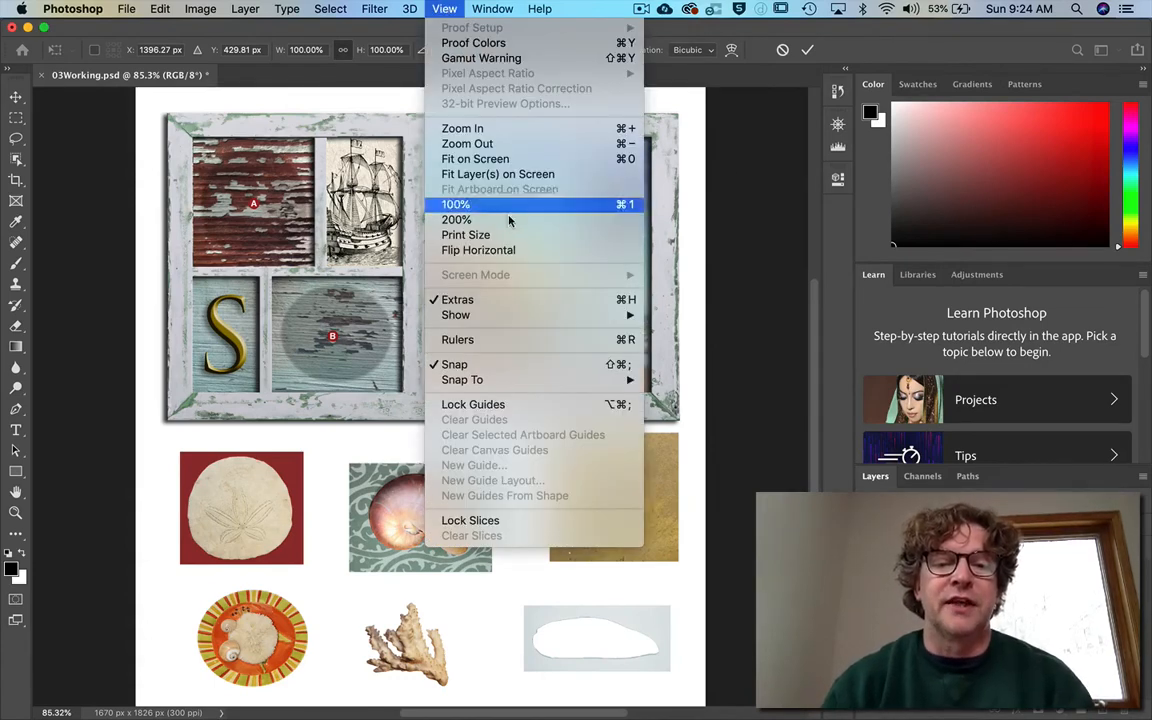
{"action": "mouse_move", "coordinate": [476, 313]}
{"action": "left_click", "coordinate": [727, 337]}
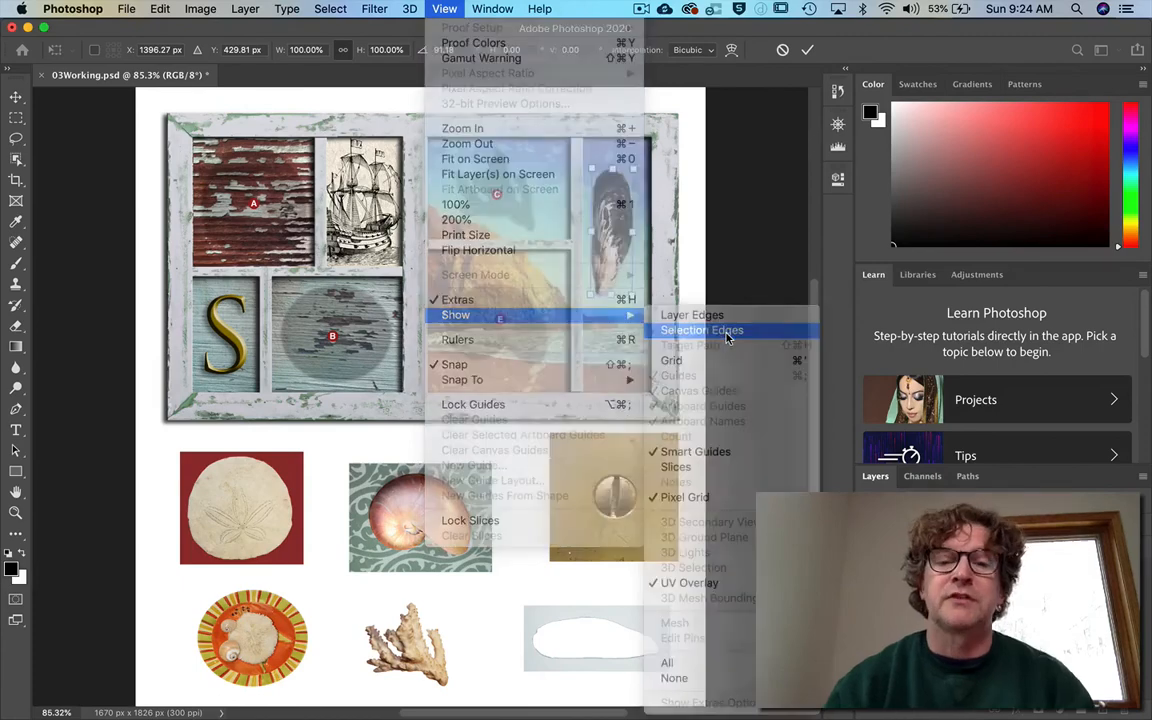
{"action": "left_click", "coordinate": [807, 51]}
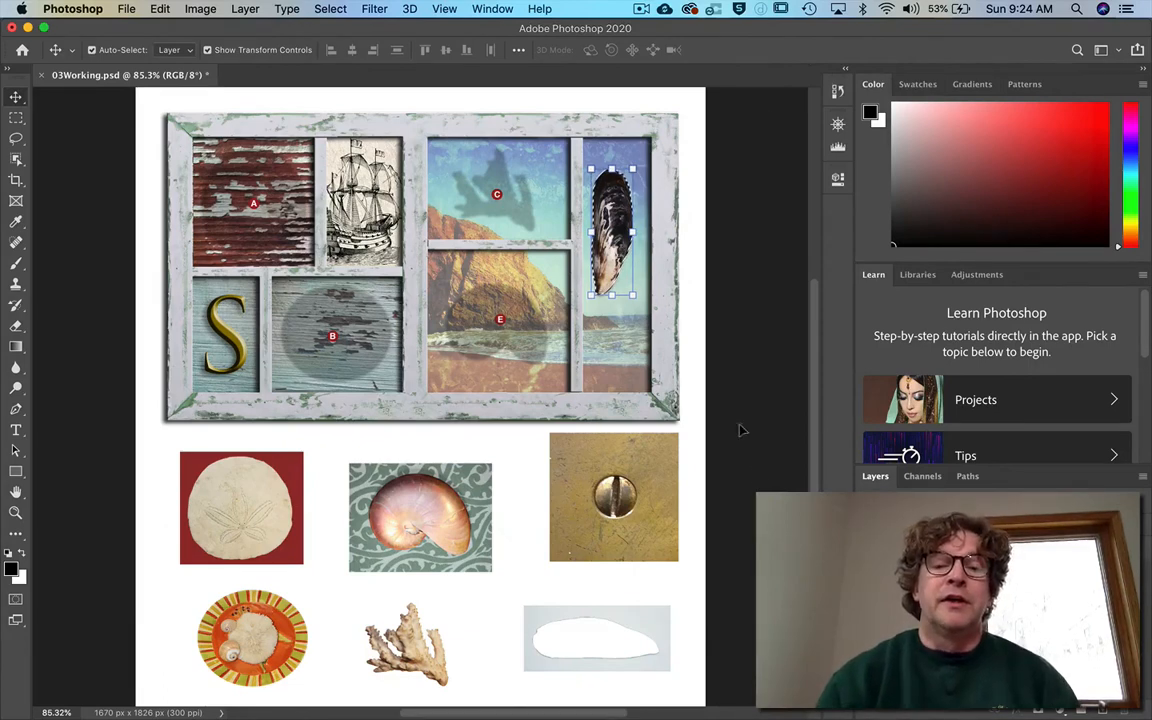